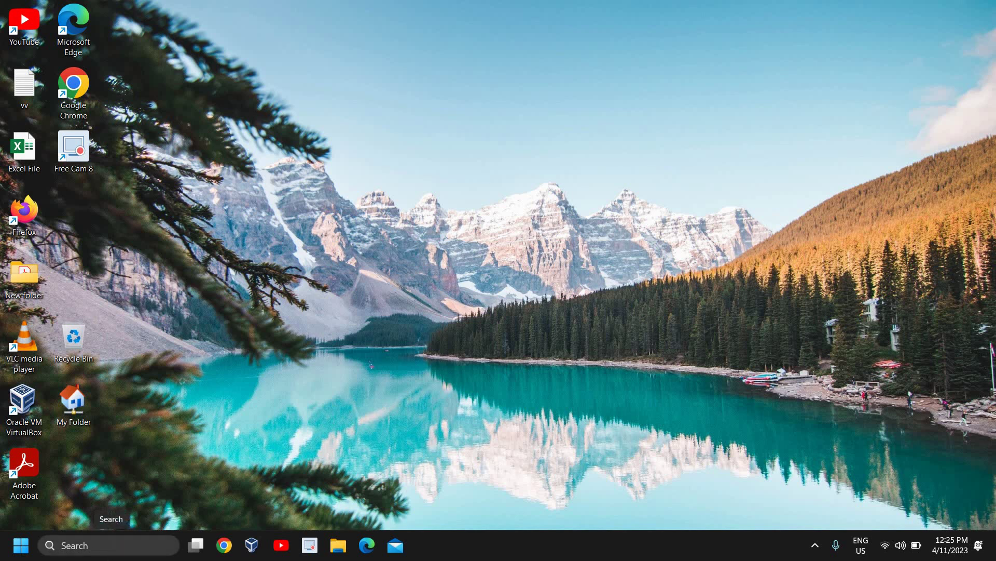
# - Search 'windows fe' and open 'Turn Windows features on or off'
pyautogui.click(118, 545)
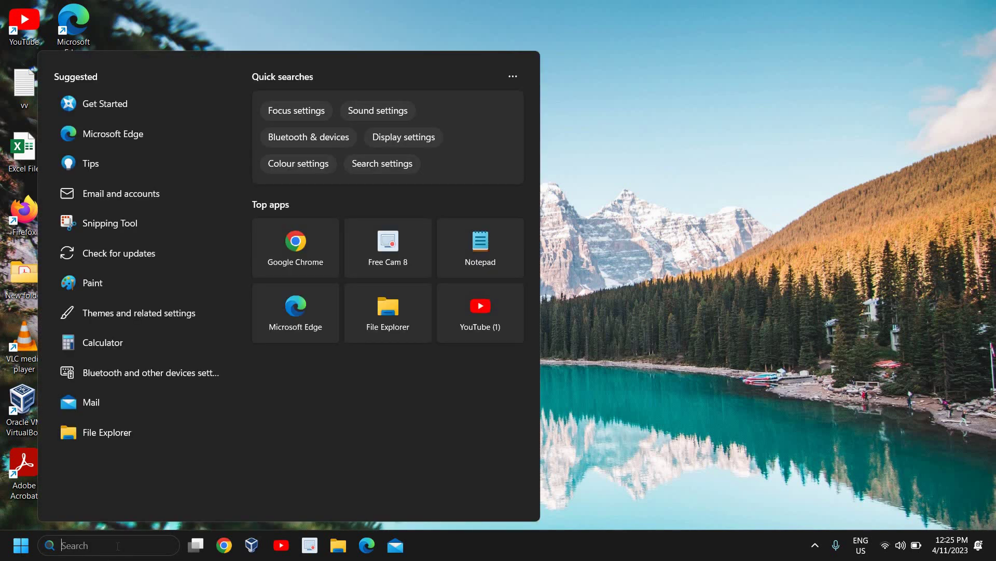
pyautogui.write('windows')
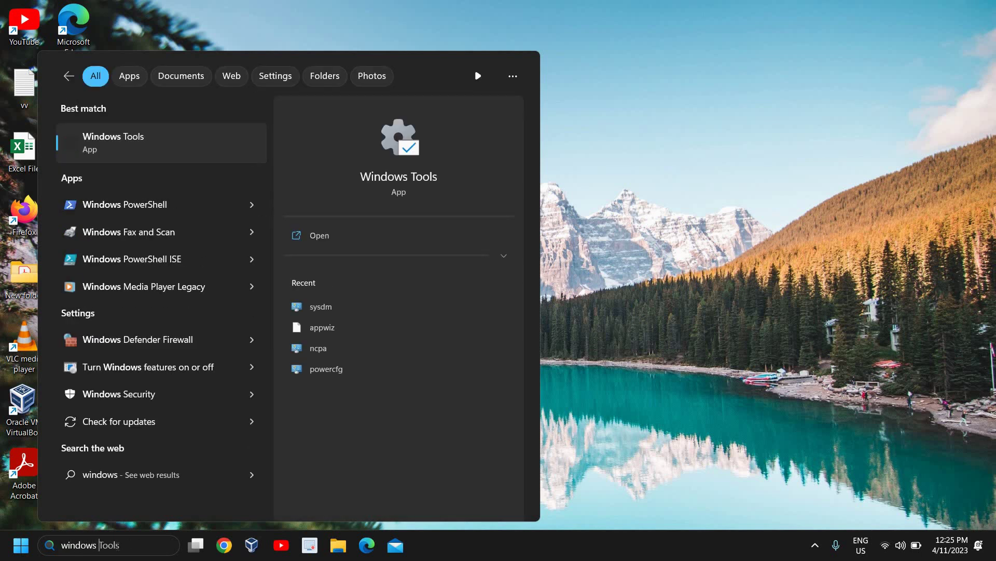
pyautogui.write(' fe')
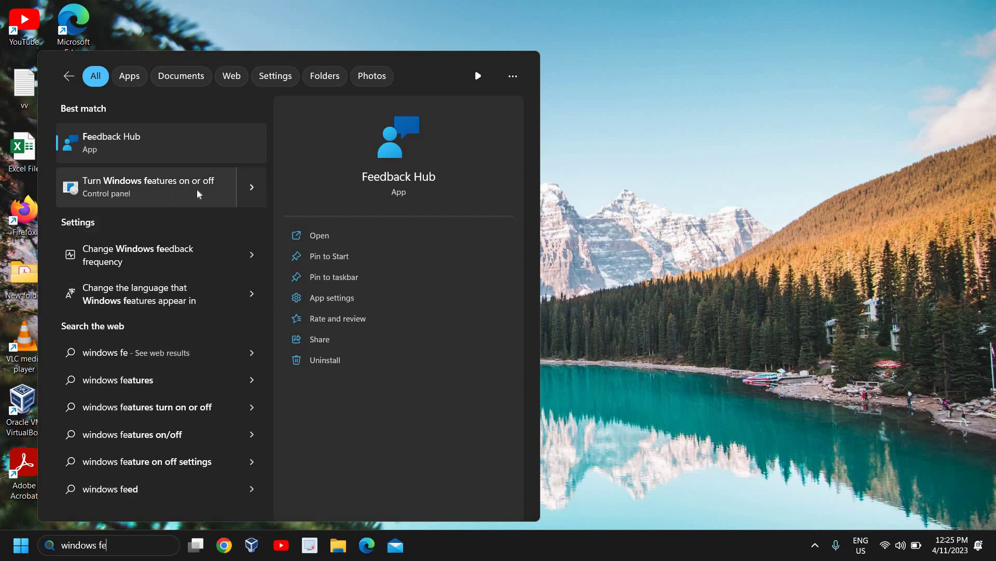
pyautogui.click(169, 198)
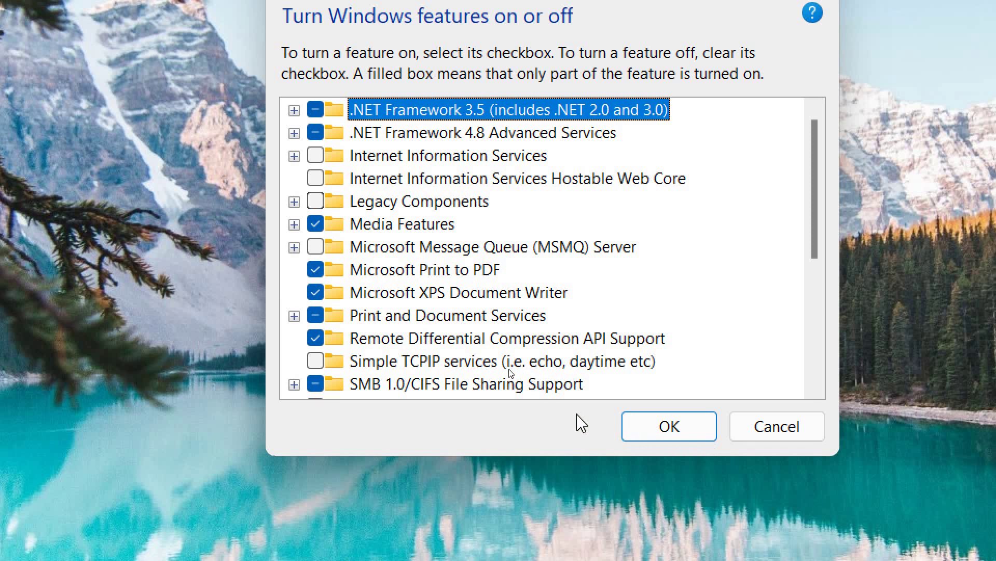
# - Disable Microsoft Print to PDF, apply it, and close the completed-changes window
pyautogui.click(316, 270)
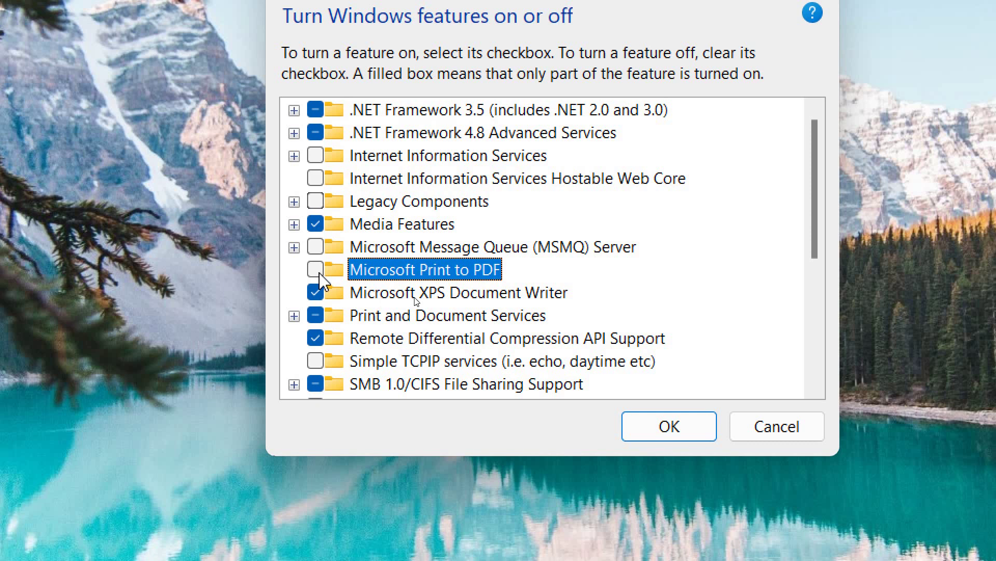
pyautogui.click(703, 435)
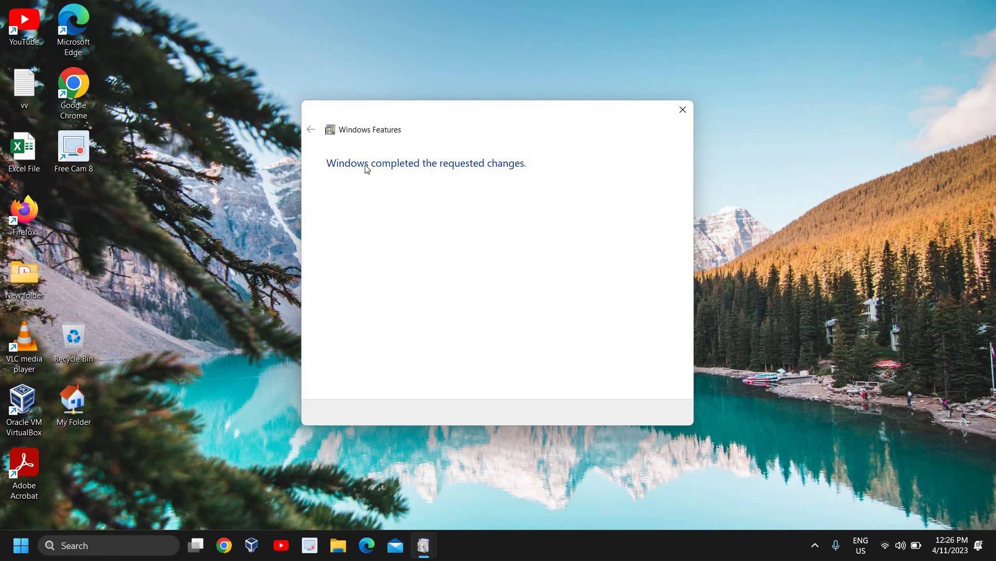
pyautogui.click(682, 110)
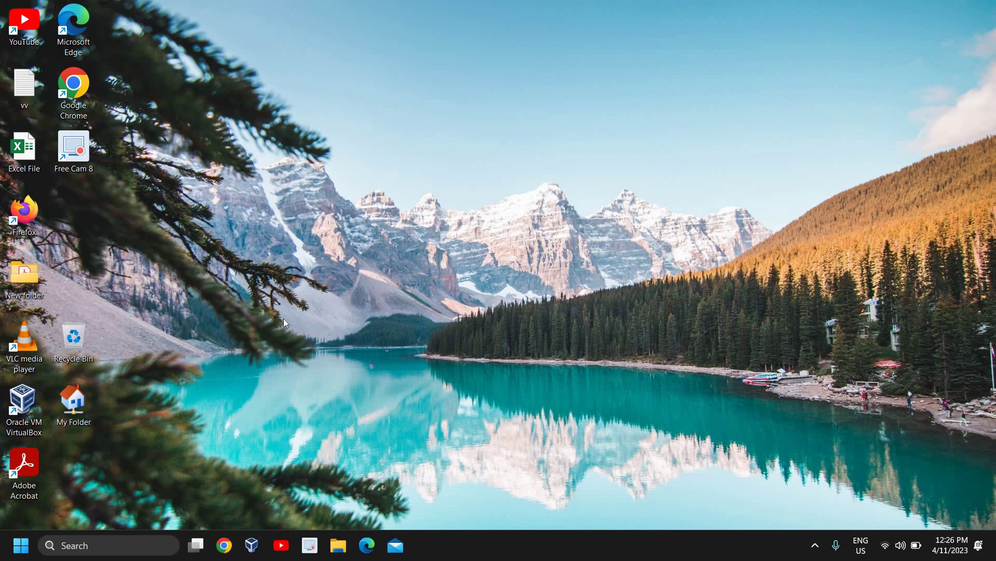
# - Reopen 'Turn Windows features on or off' by searching 'windows feat'
pyautogui.click(107, 548)
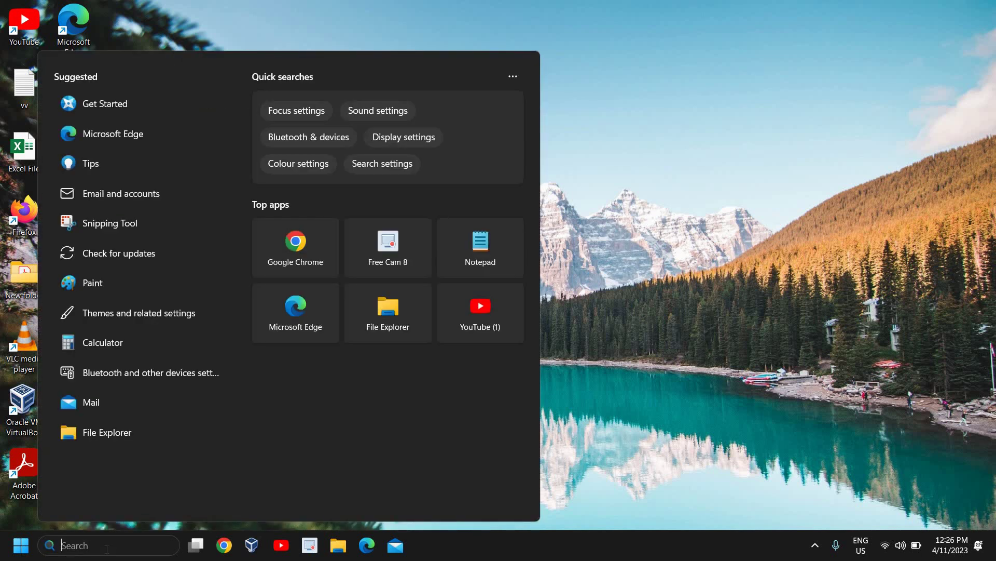
pyautogui.write('windows')
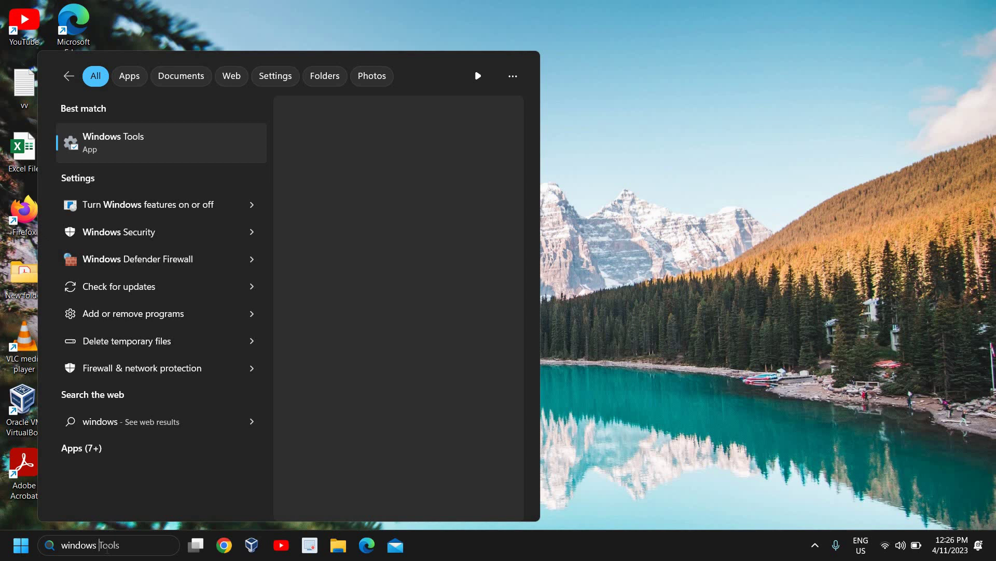
pyautogui.write(' feat')
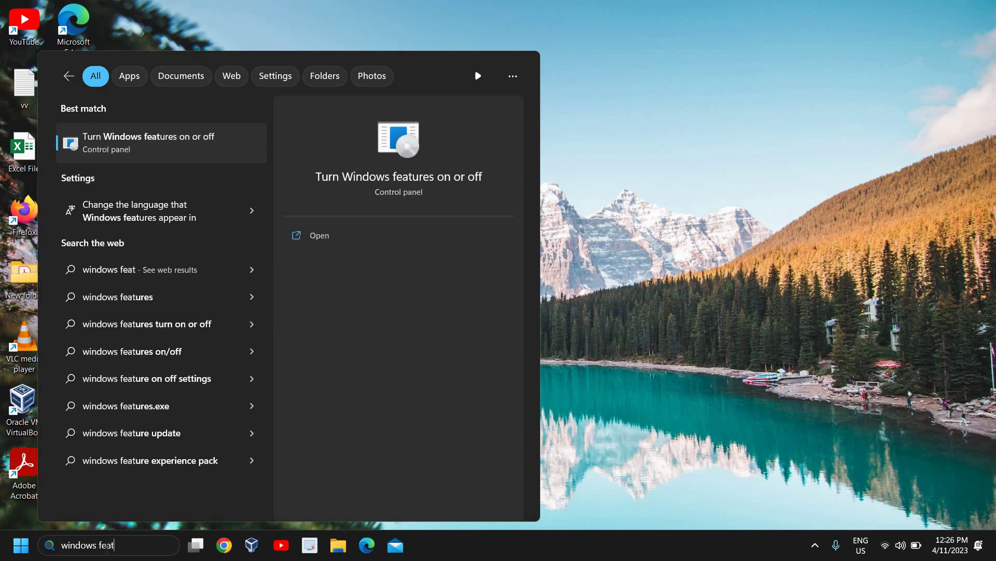
pyautogui.click(147, 143)
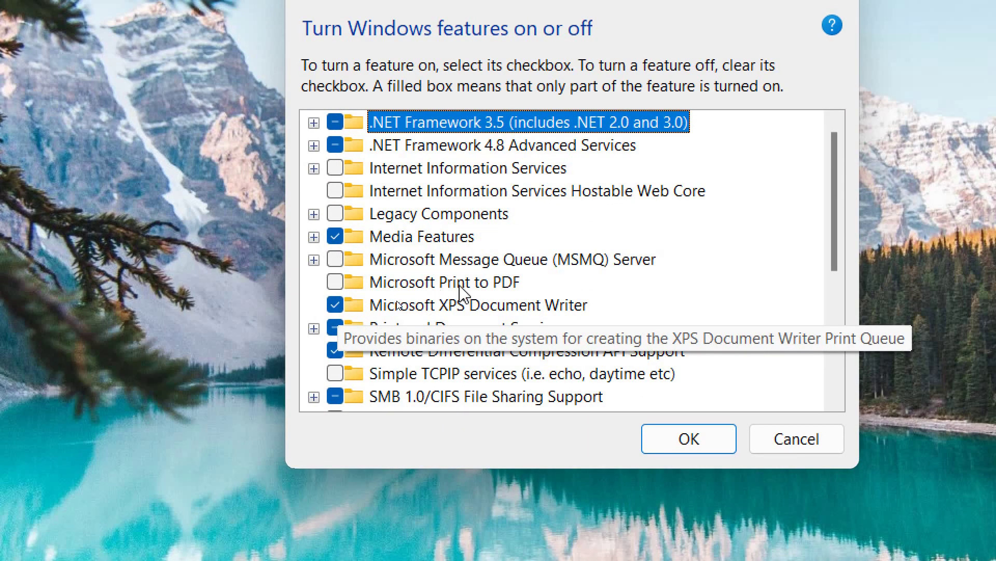
# - Re-enable Microsoft Print to PDF, apply it, and close the completed-changes window
pyautogui.click(335, 283)
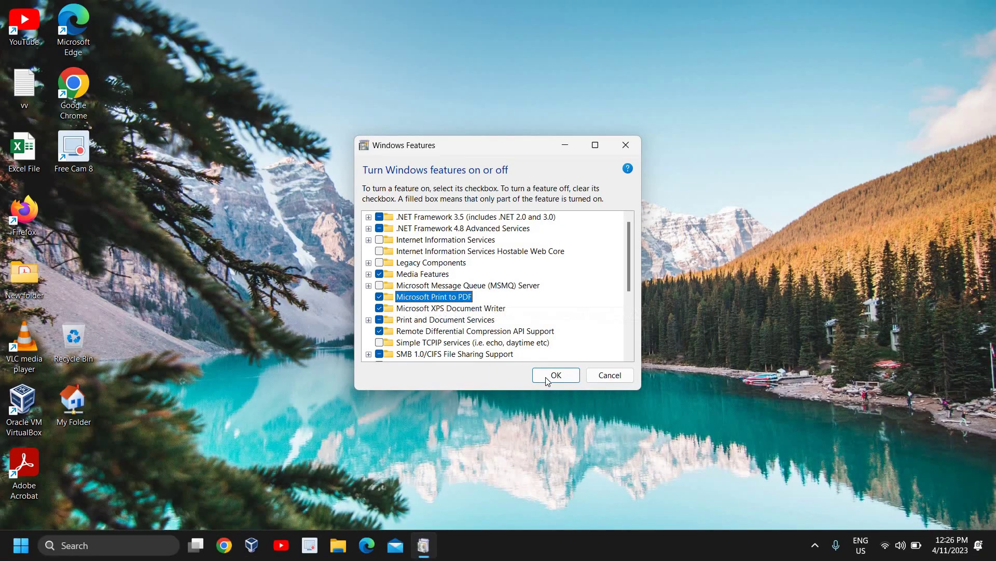
pyautogui.click(689, 439)
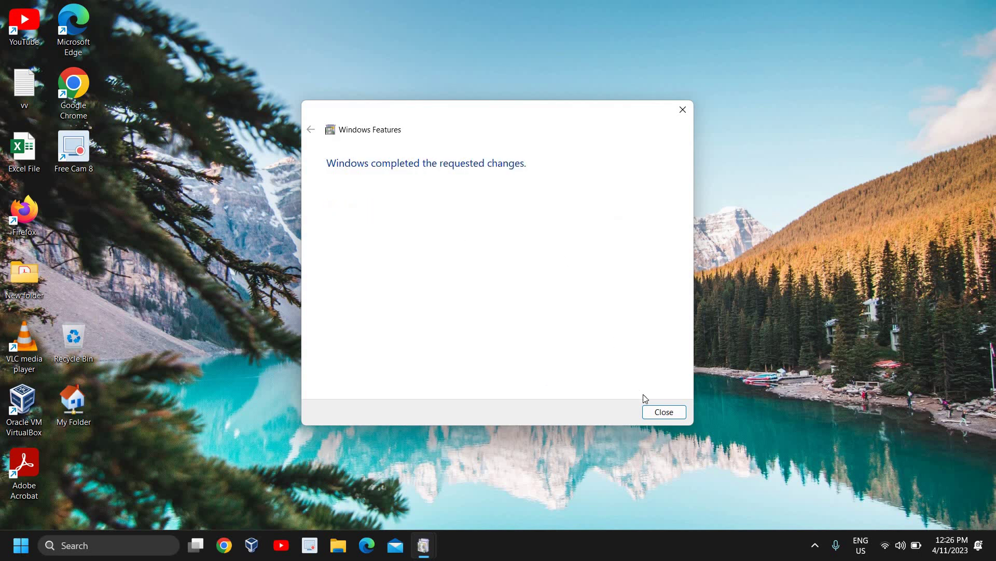
pyautogui.click(661, 411)
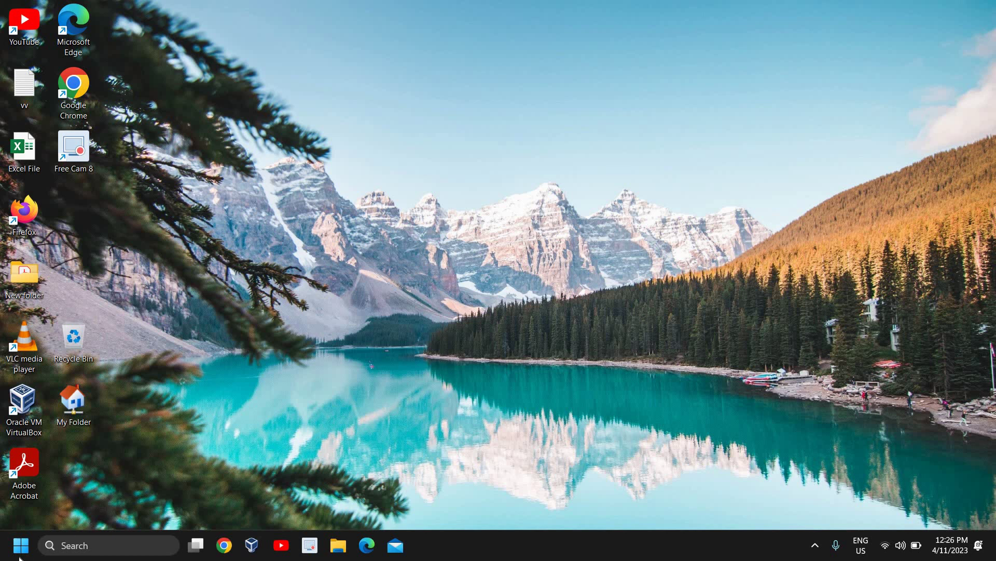
# - Search 'printer' and open the Printers & scanners settings page
pyautogui.click(78, 545)
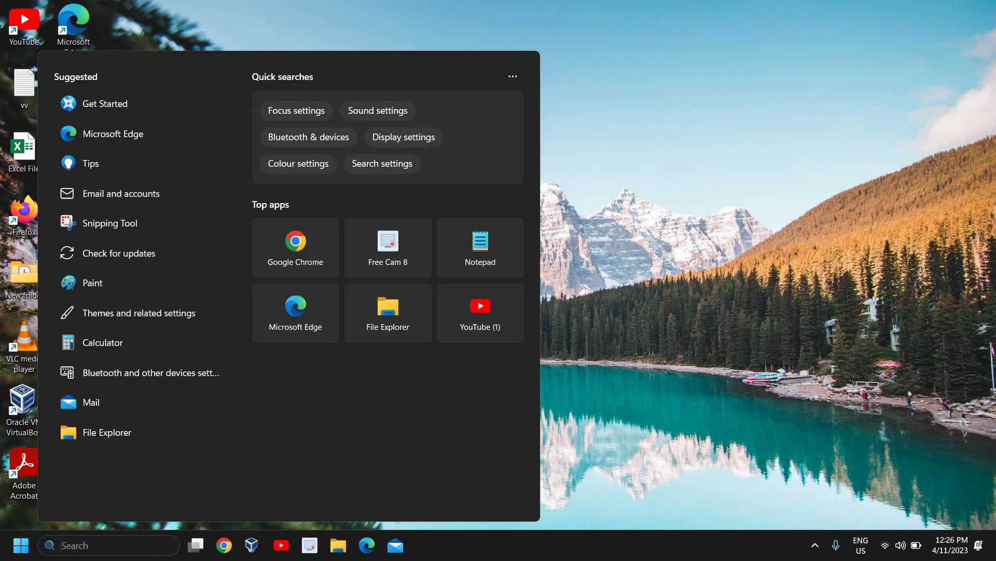
pyautogui.write('printers & scanners')
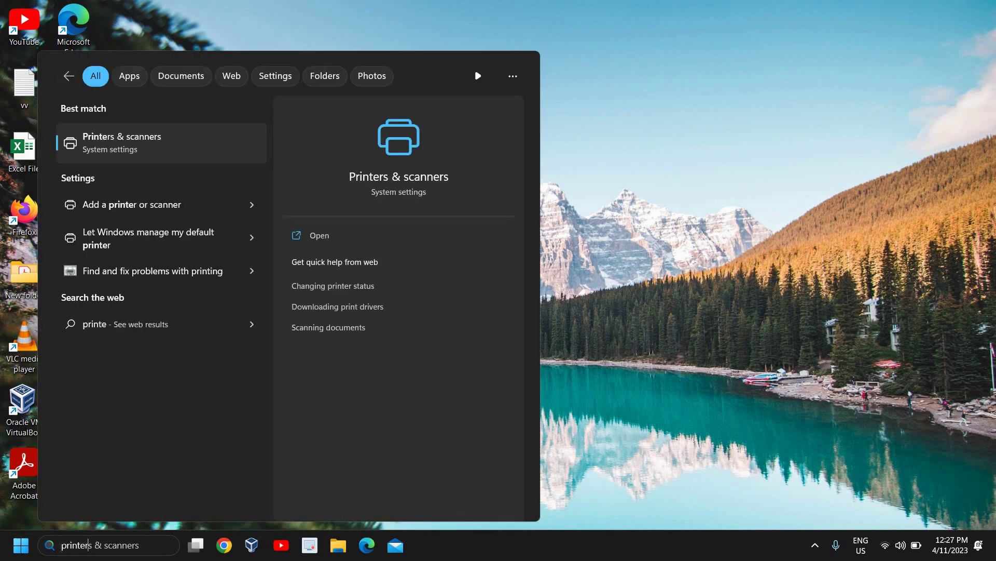
pyautogui.click(101, 138)
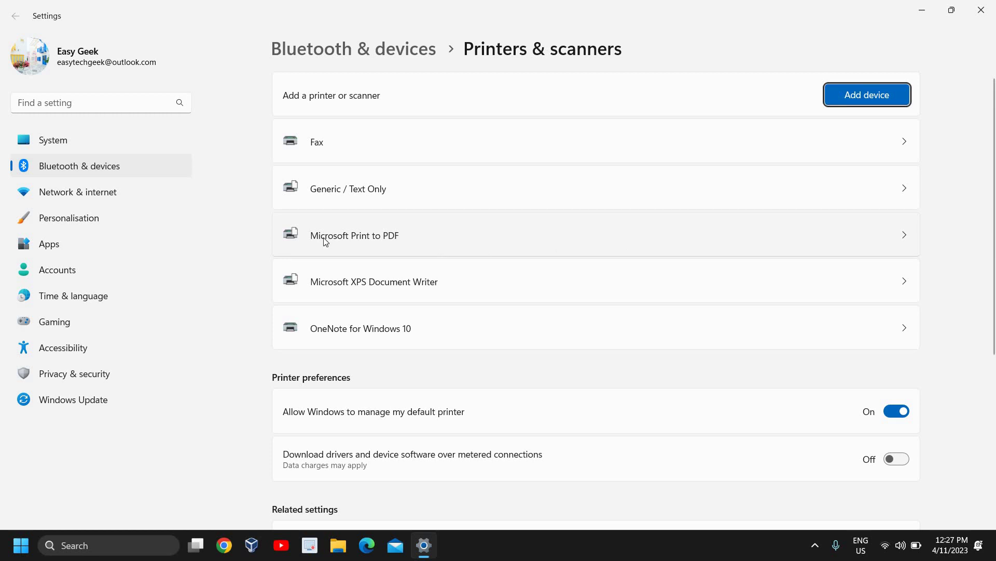
# - Add a printer manually, choosing 'Add a local printer or network printer with manual settings'
pyautogui.click(880, 97)
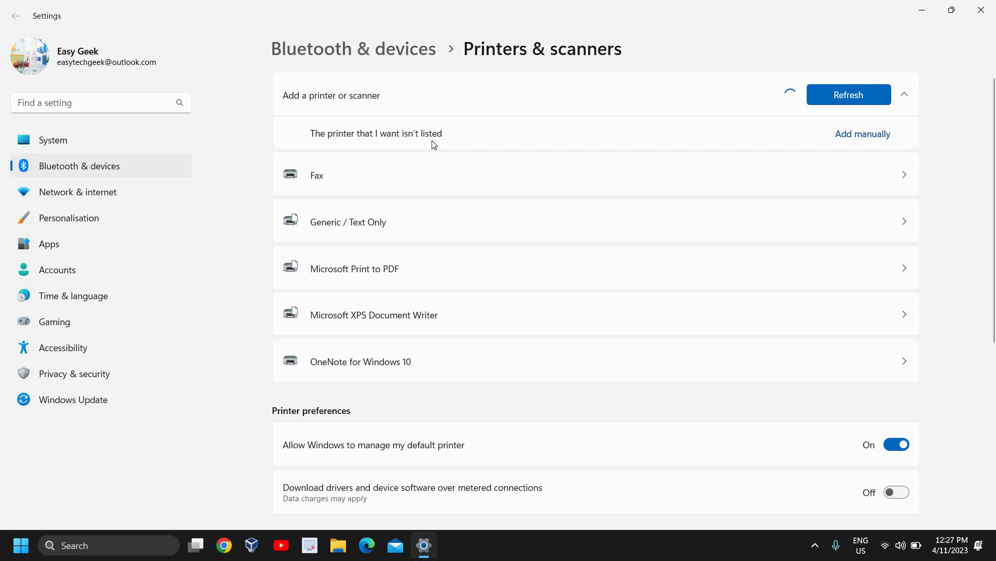
pyautogui.click(860, 135)
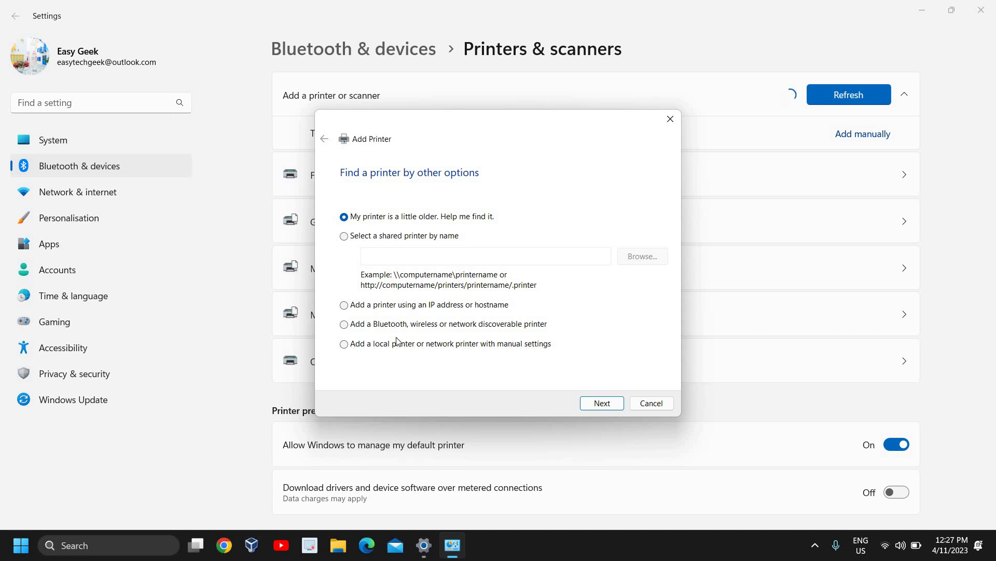
pyautogui.press('alt')
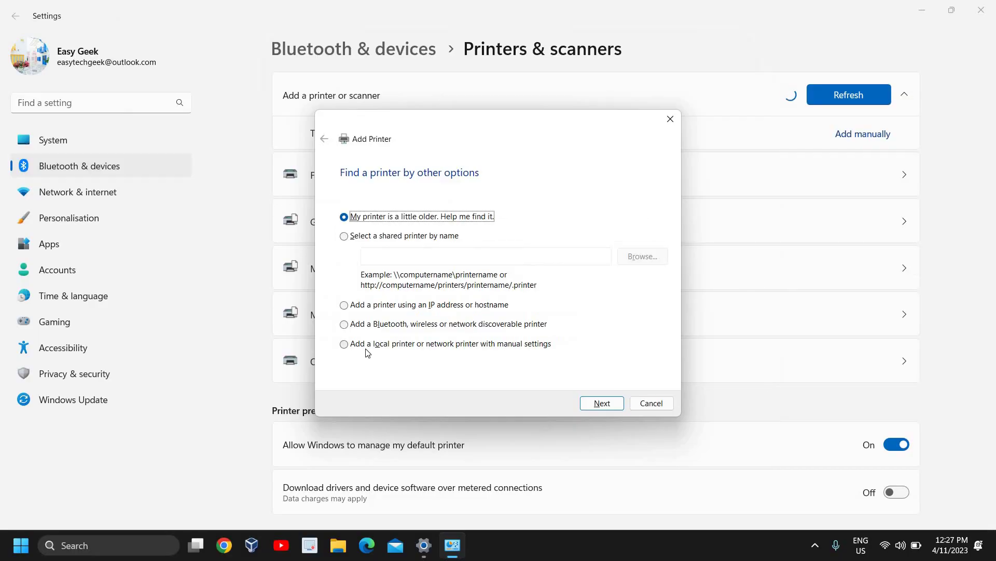
pyautogui.click(355, 346)
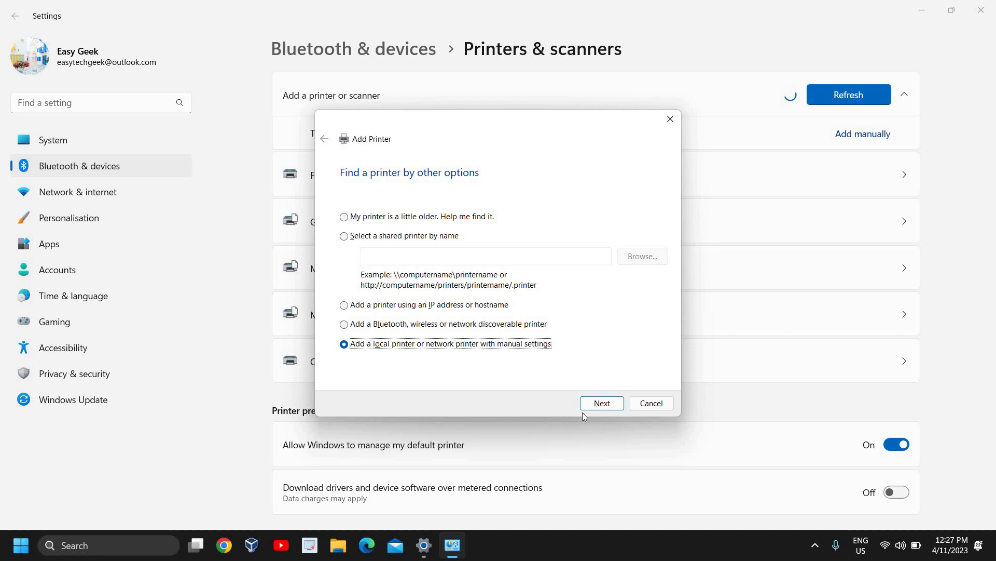
# - Choose the existing FILE: (Print to File) port in the Add Printer wizard
pyautogui.click(602, 405)
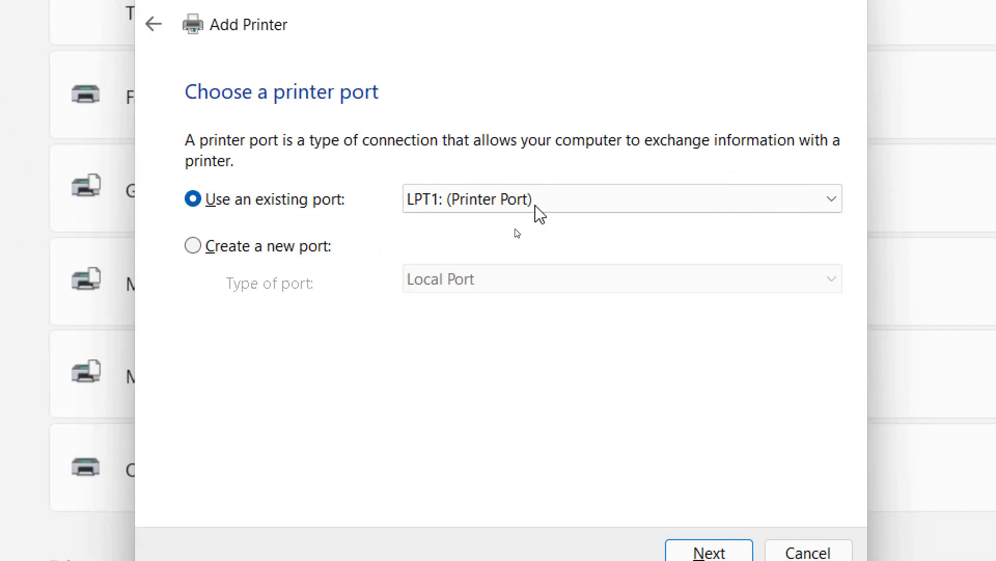
pyautogui.click(514, 228)
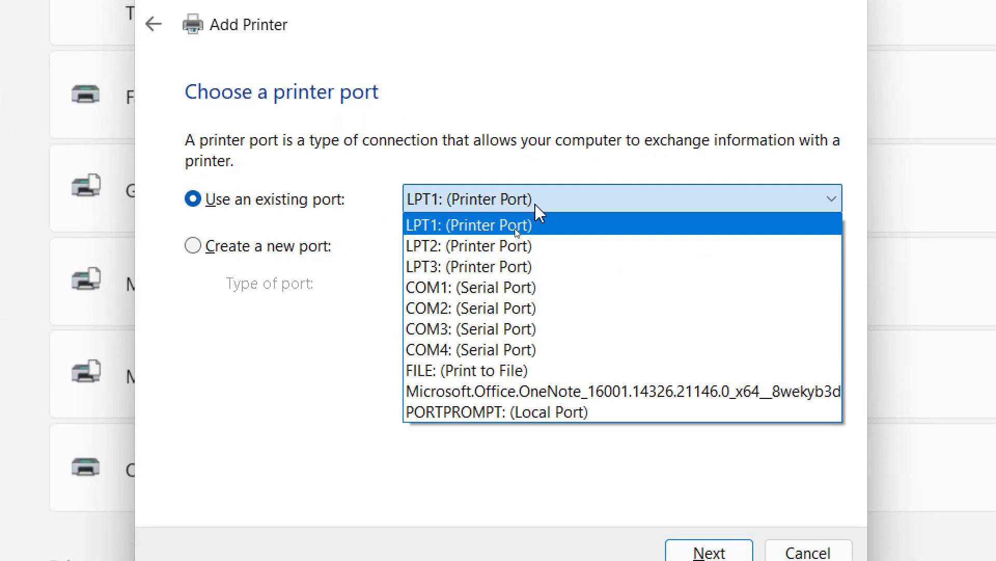
pyautogui.click(479, 371)
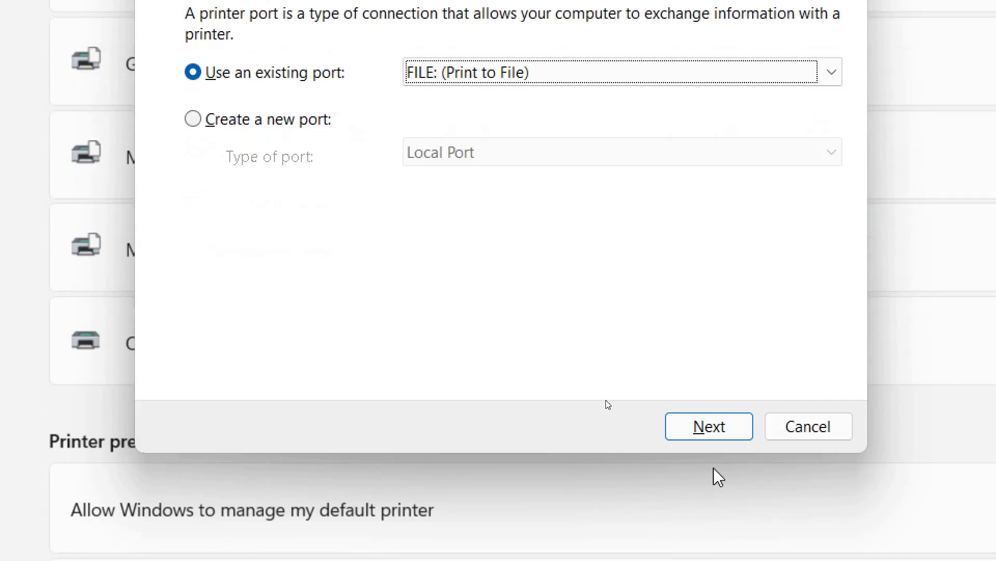
# - Select the Microsoft MS-XPS Class Driver 2, then cancel without adding the printer
pyautogui.click(721, 549)
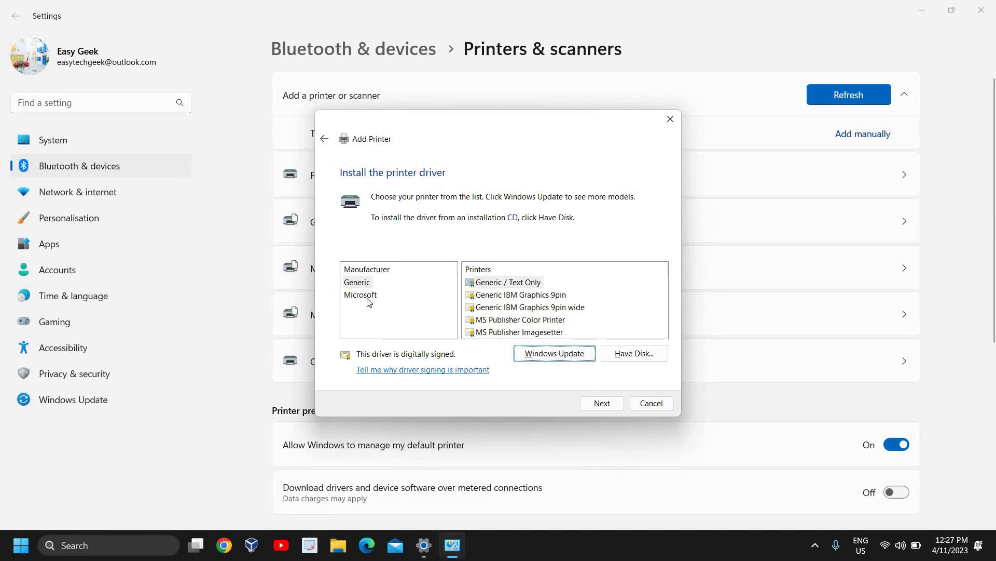
pyautogui.click(238, 216)
pyautogui.scroll(-1, 512, 307)
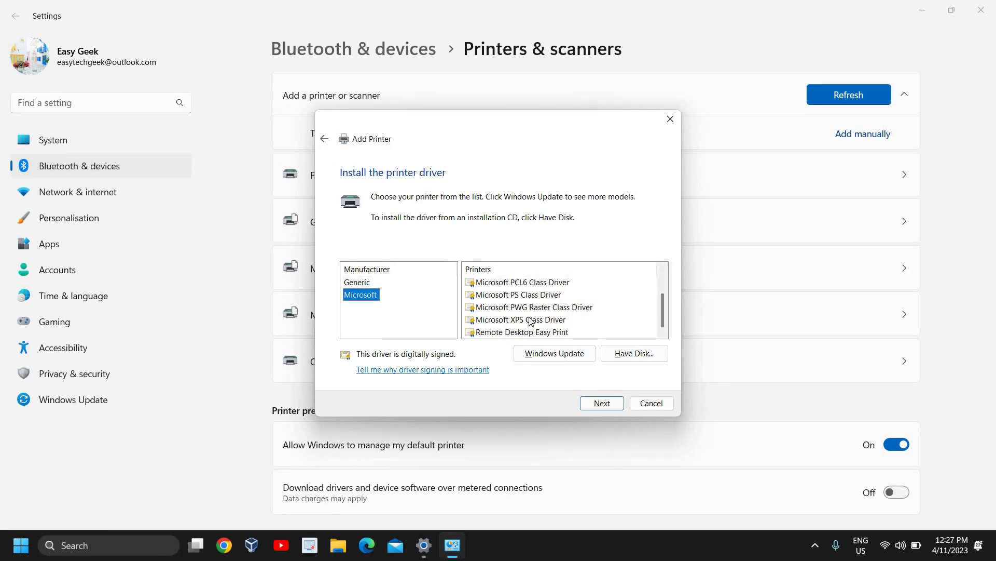
pyautogui.scroll(1, 524, 311)
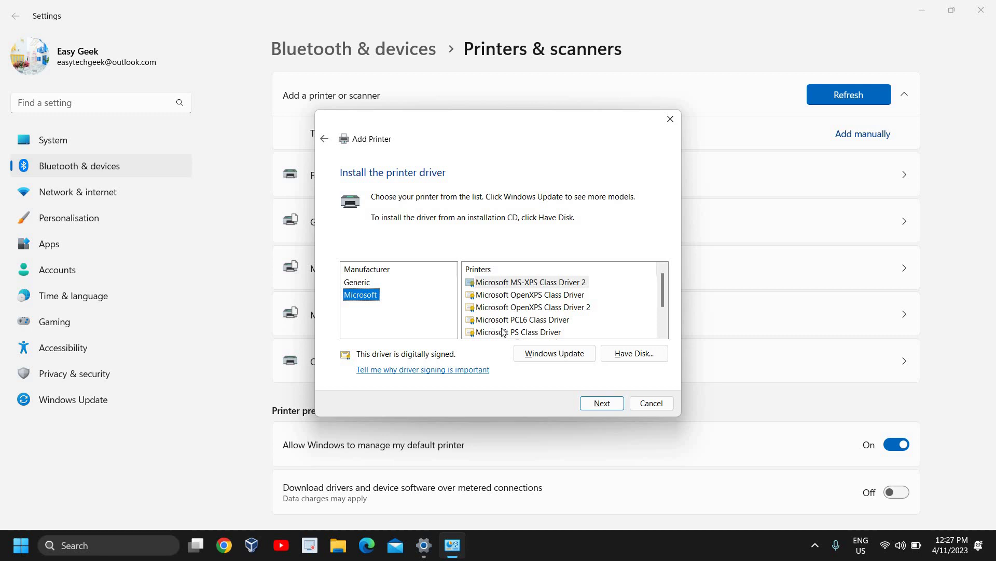
pyautogui.click(491, 283)
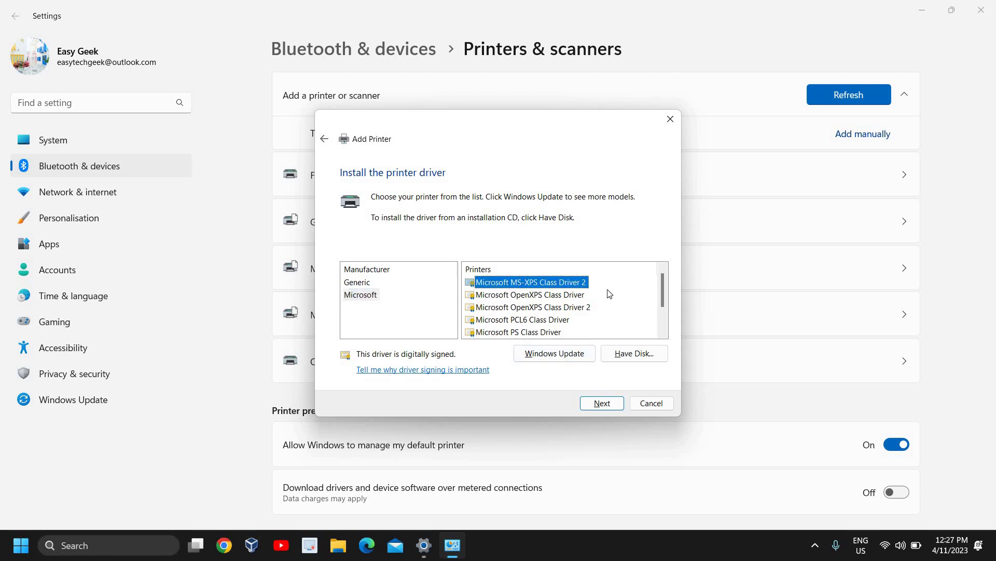
pyautogui.click(653, 408)
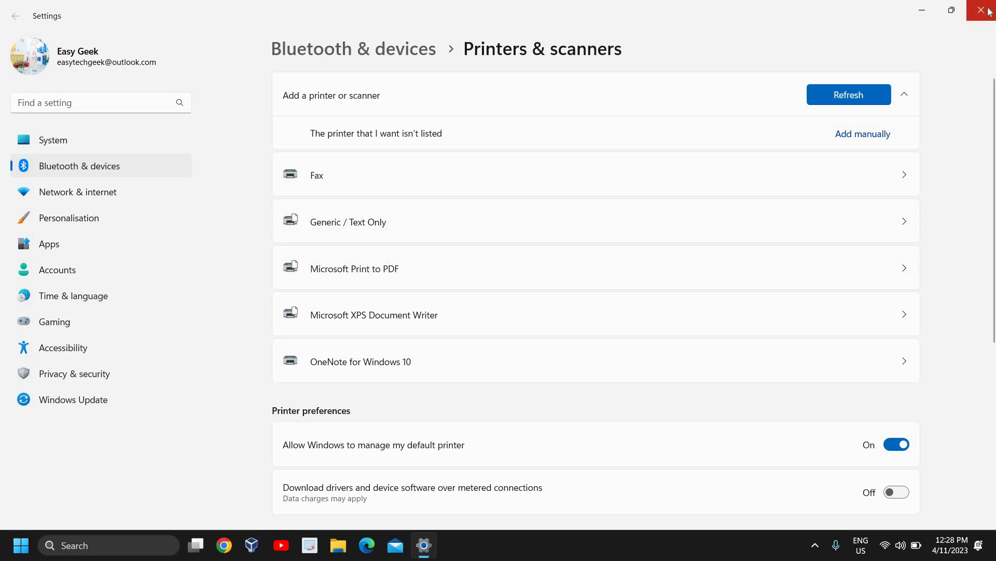
# - Close Settings, reopen it from the Start right-click menu, and view Windows Update
pyautogui.click(982, 11)
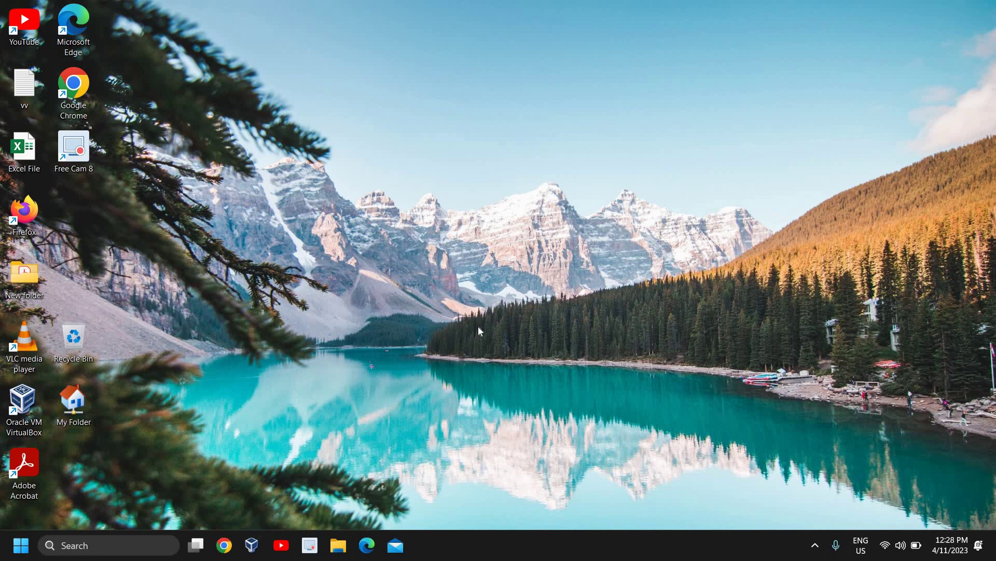
pyautogui.rightClick(22, 547)
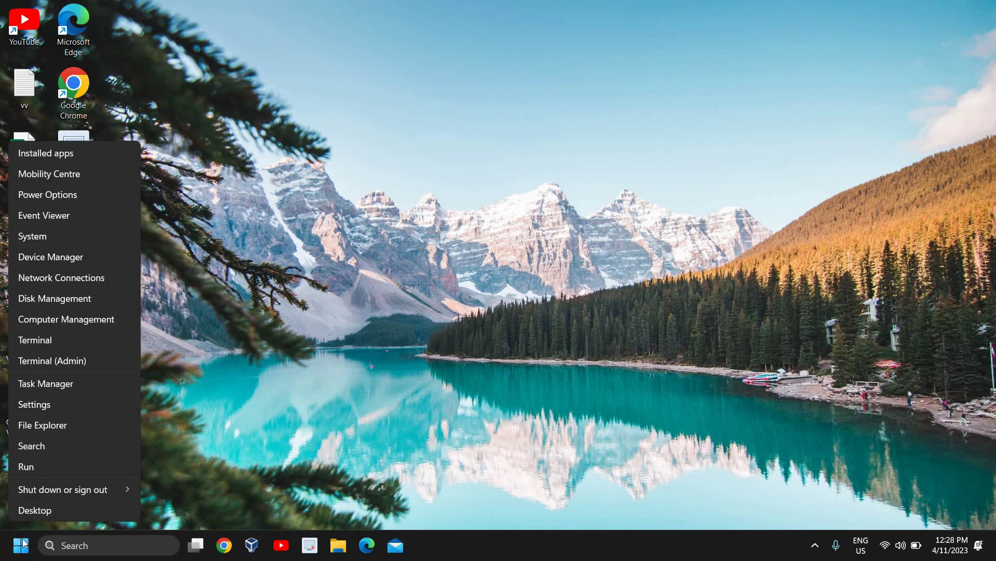
pyautogui.click(42, 404)
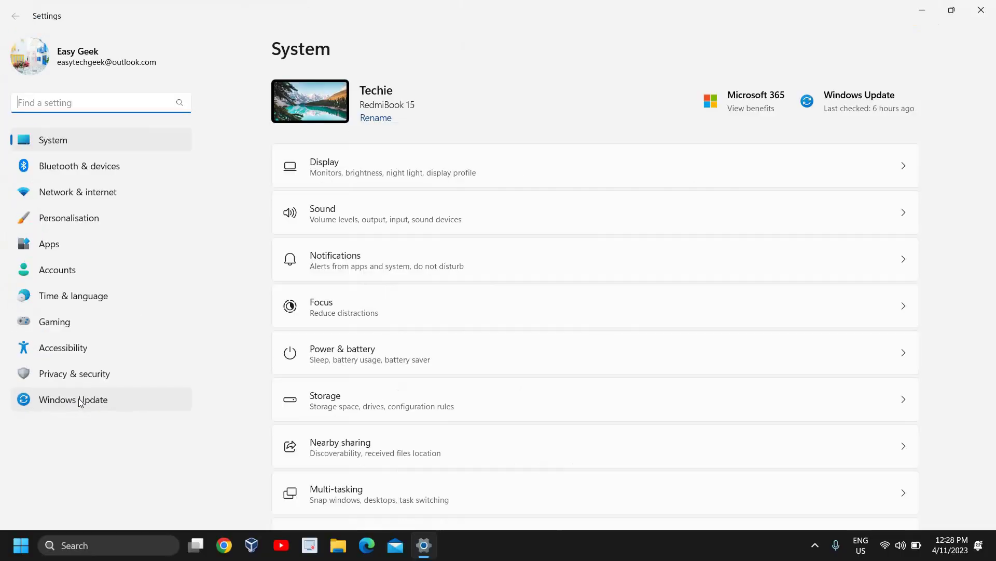
pyautogui.click(81, 403)
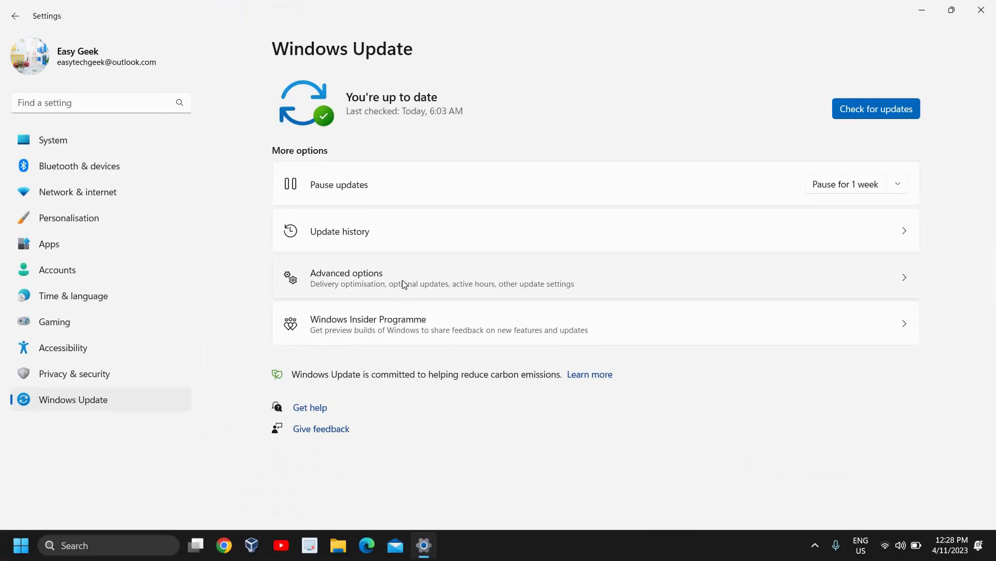
# - Check Optional updates under Advanced options, confirming 0 available, and return to Advanced options
pyautogui.click(403, 282)
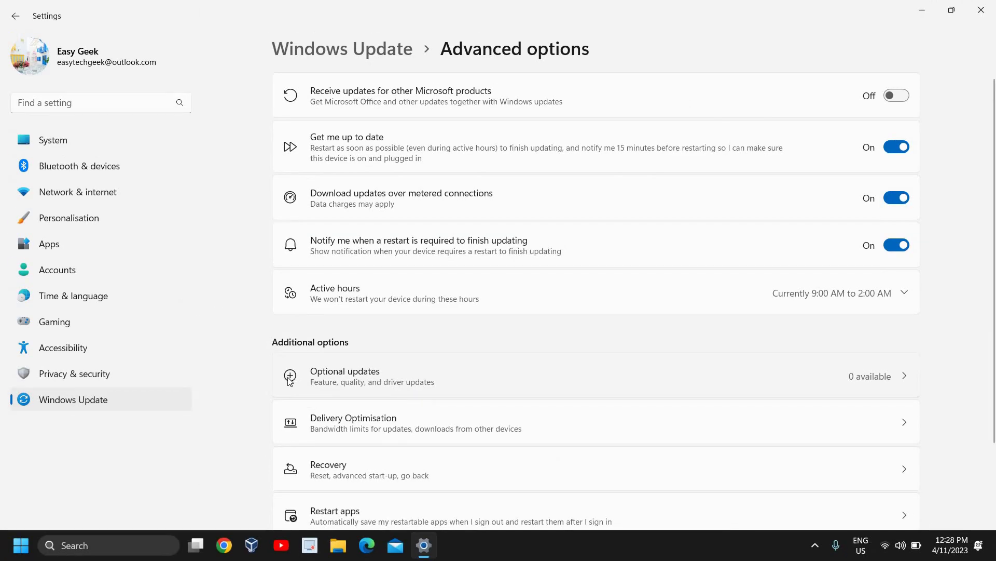
pyautogui.click(289, 380)
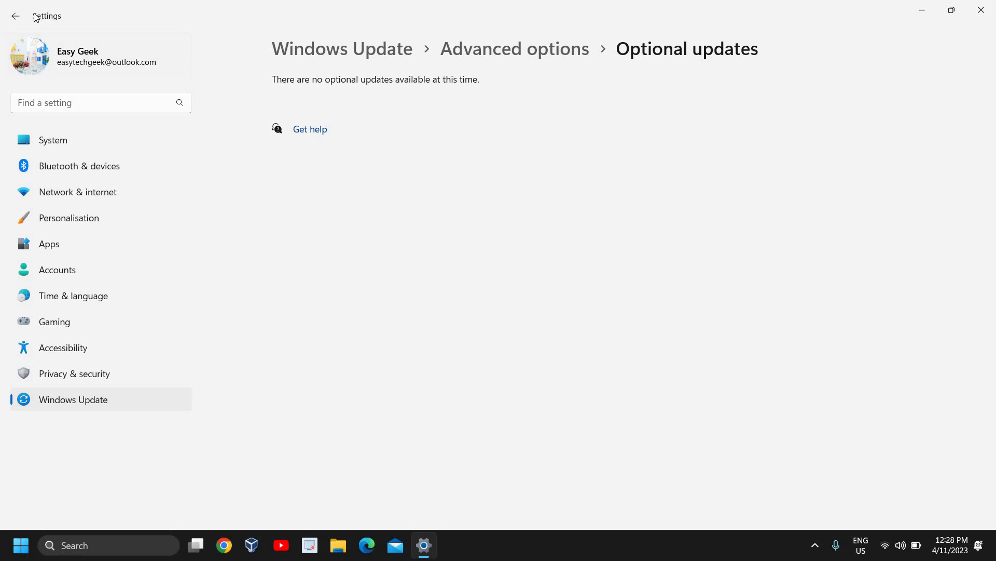
pyautogui.click(16, 15)
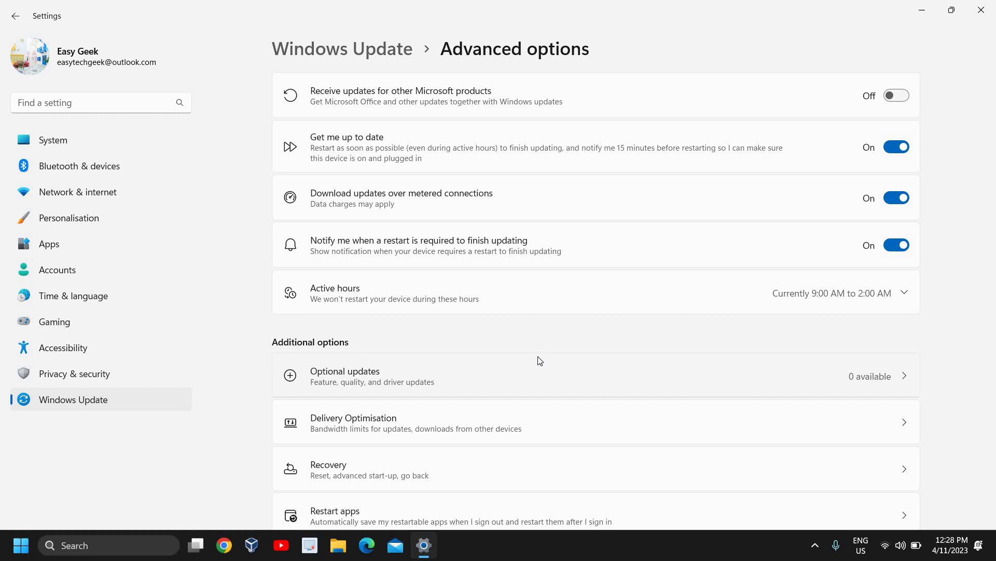
# - Close the Settings window to return to the desktop
pyautogui.click(981, 10)
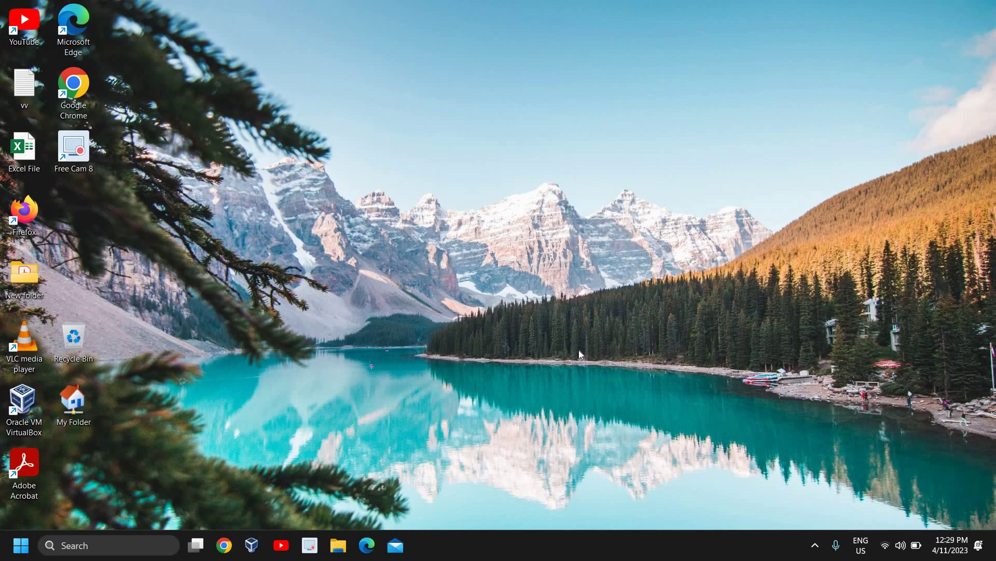